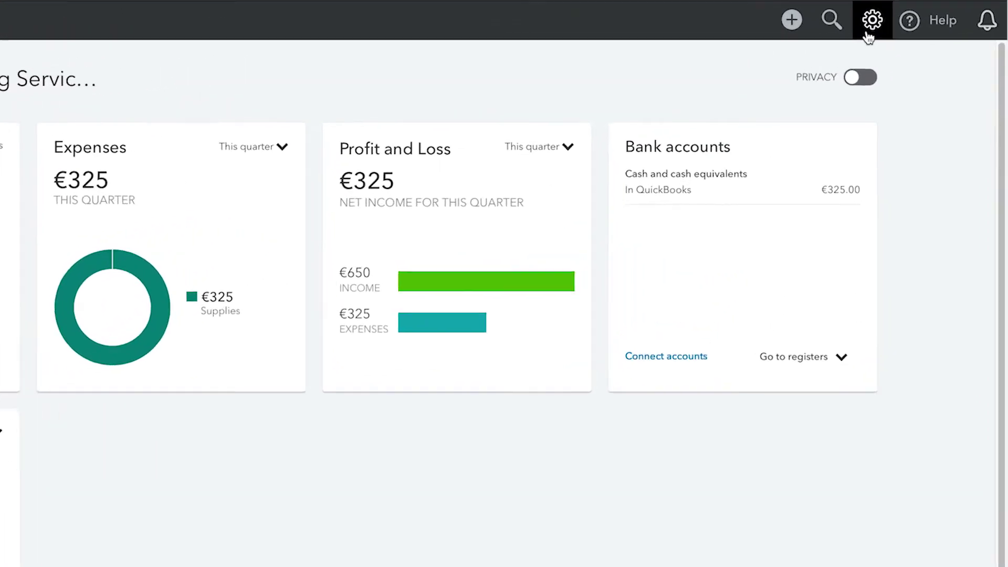
From the gear menu's Custom Form Styles page, create a new Invoice style.
{"action": "left_click", "coordinate": [870, 23]}
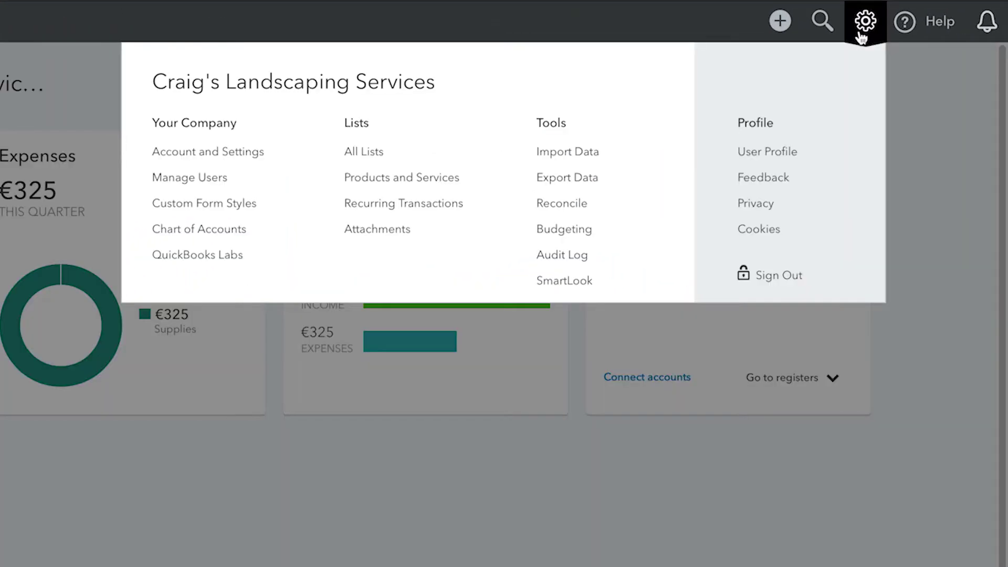
{"action": "left_click", "coordinate": [215, 204]}
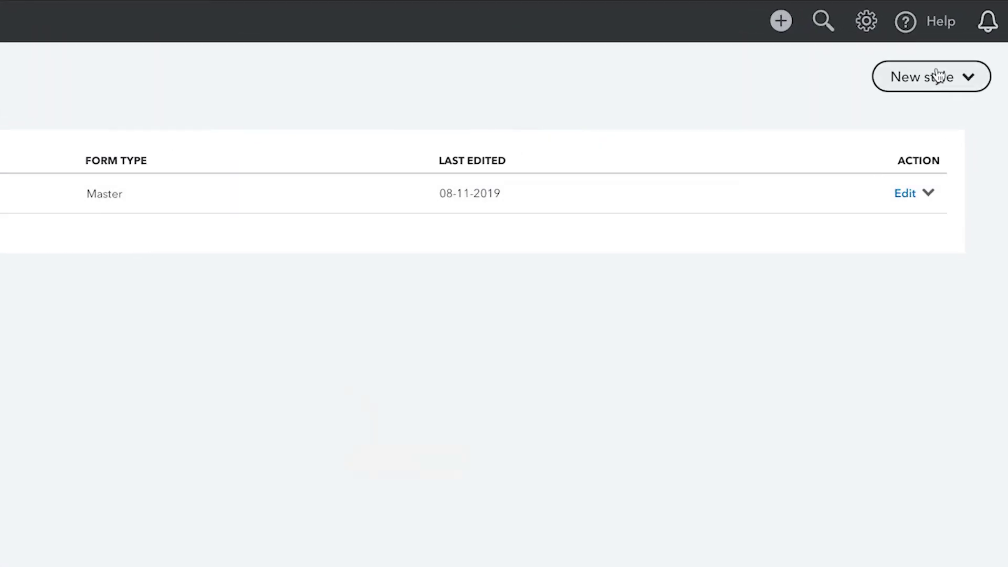
{"action": "left_click", "coordinate": [938, 77]}
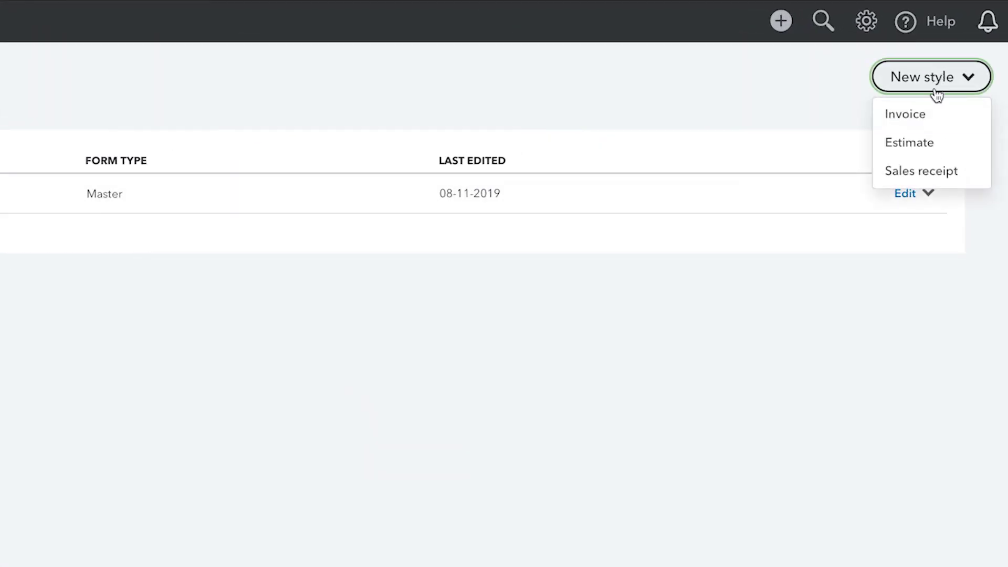
{"action": "left_click", "coordinate": [925, 124]}
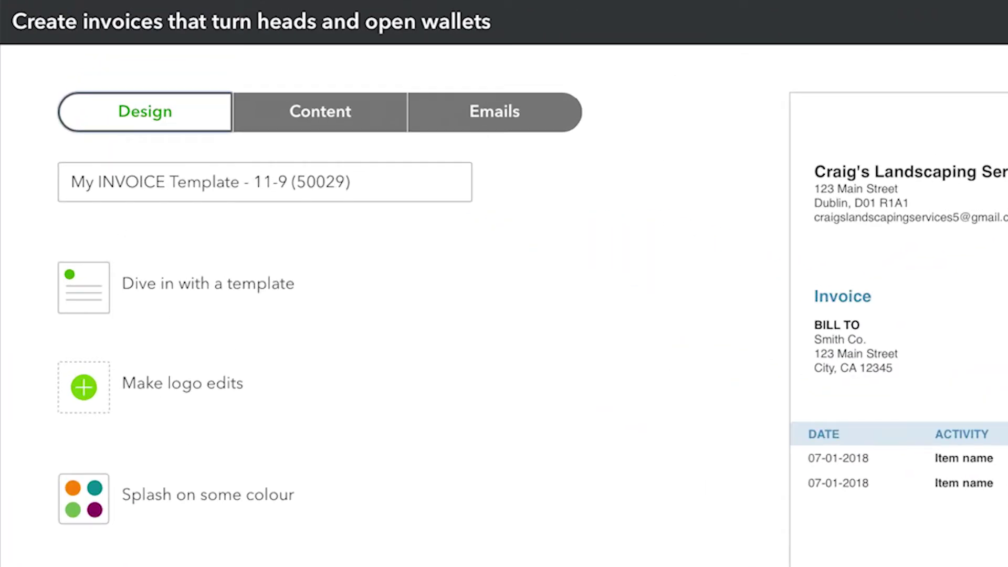
Pick the Modern template, keep Helvetica 10pt, and show the plant logo's size and placement options.
{"action": "left_click", "coordinate": [332, 122]}
{"action": "left_click", "coordinate": [498, 125]}
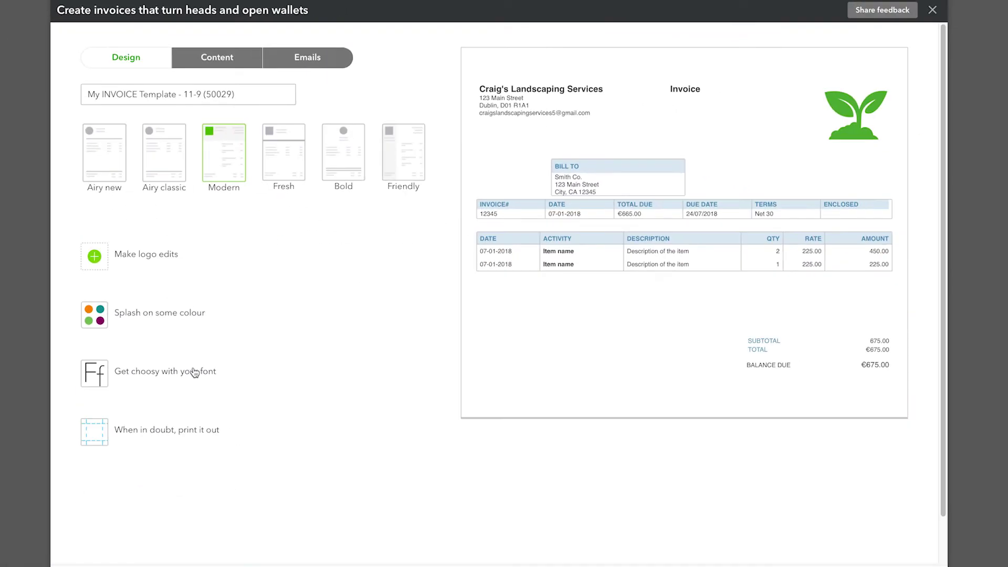
{"action": "left_click", "coordinate": [195, 373]}
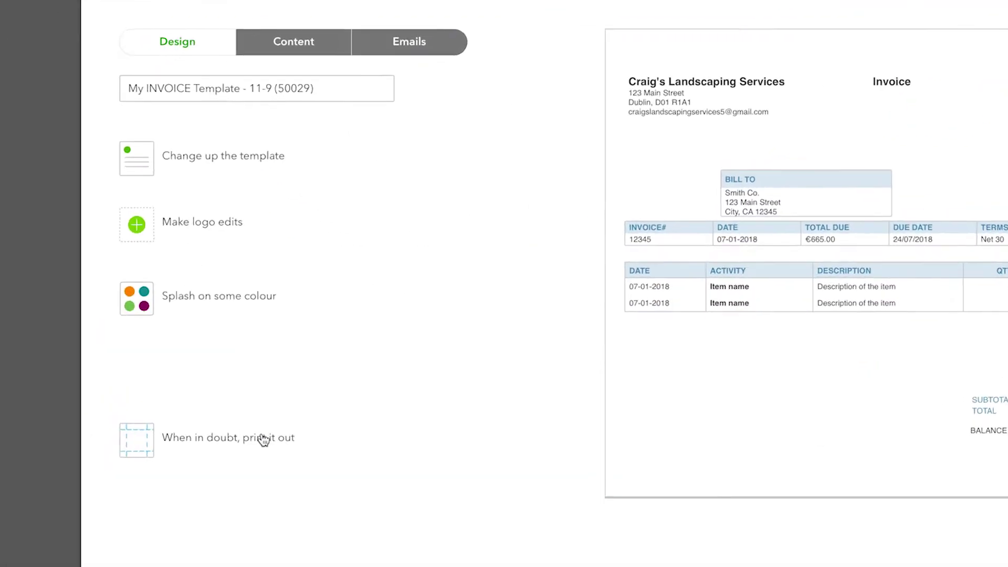
{"action": "left_click", "coordinate": [152, 302]}
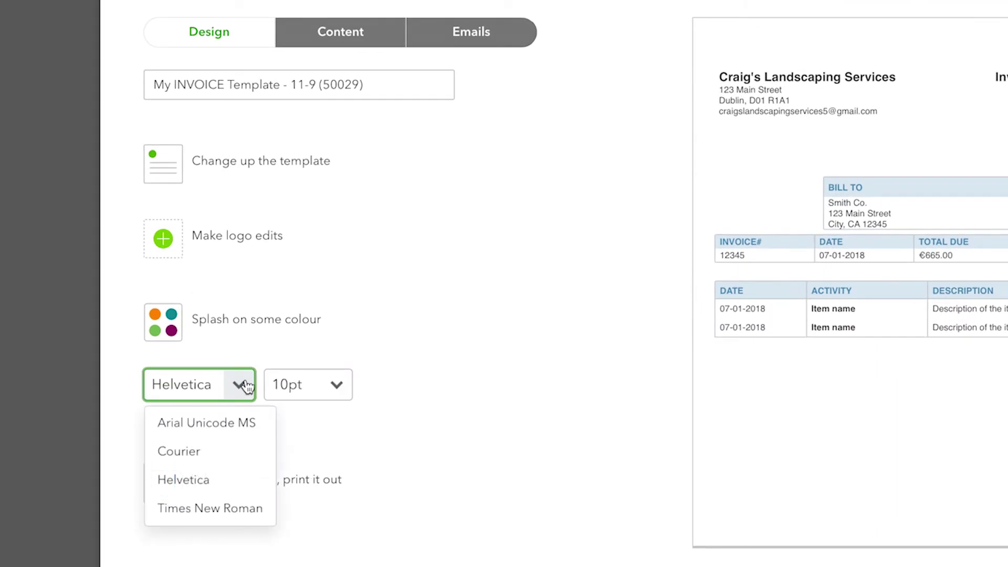
{"action": "left_click", "coordinate": [246, 387]}
{"action": "left_click", "coordinate": [338, 385]}
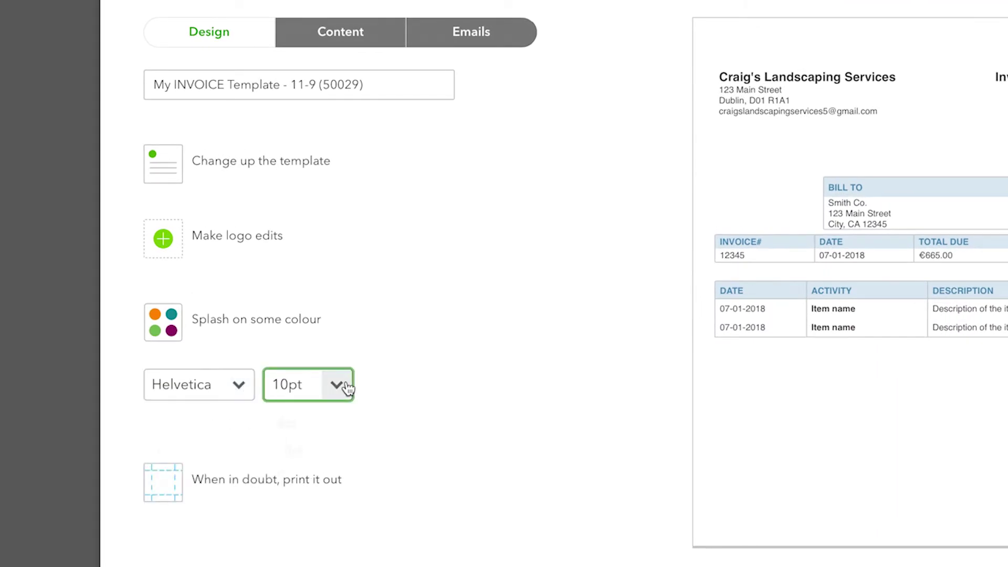
{"action": "left_click", "coordinate": [261, 241]}
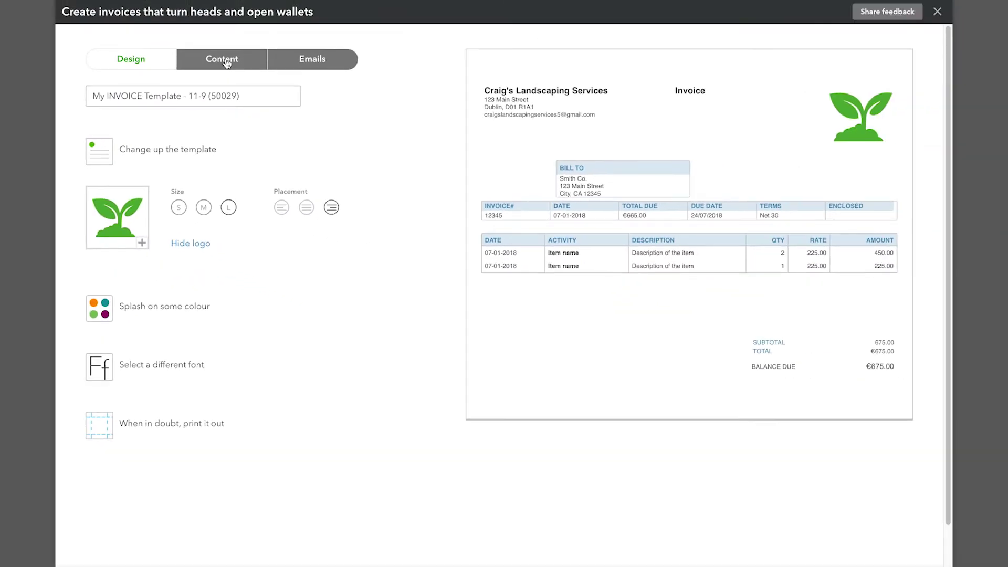
Add the website craigslandscapingservices.ie to the invoice header.
{"action": "left_click", "coordinate": [226, 63]}
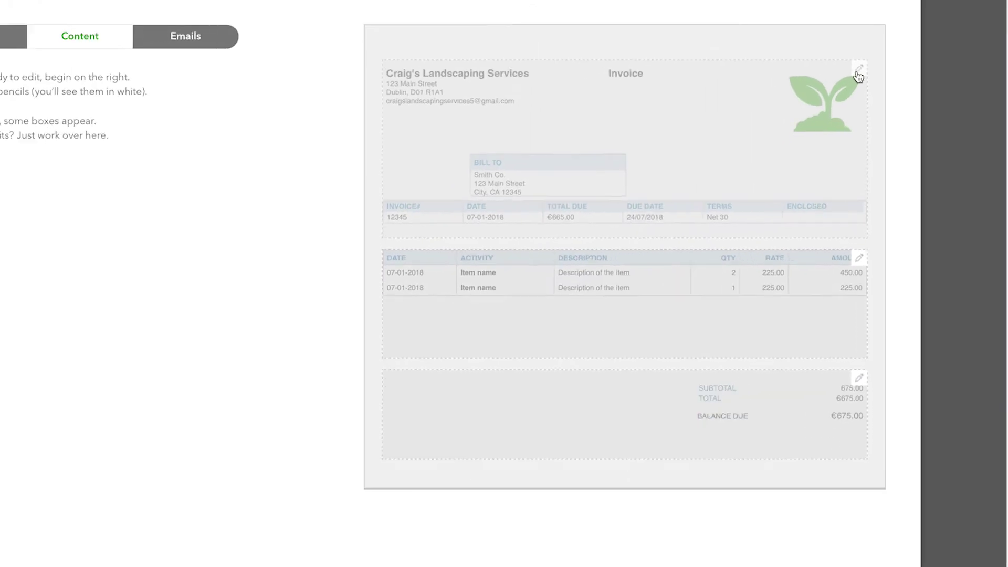
{"action": "left_click", "coordinate": [858, 74]}
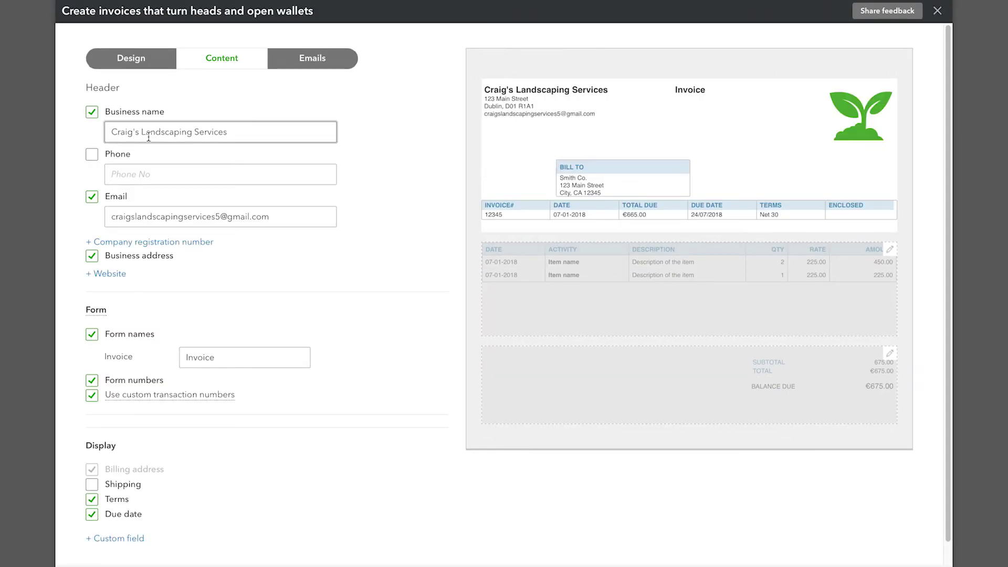
{"action": "left_click", "coordinate": [117, 277]}
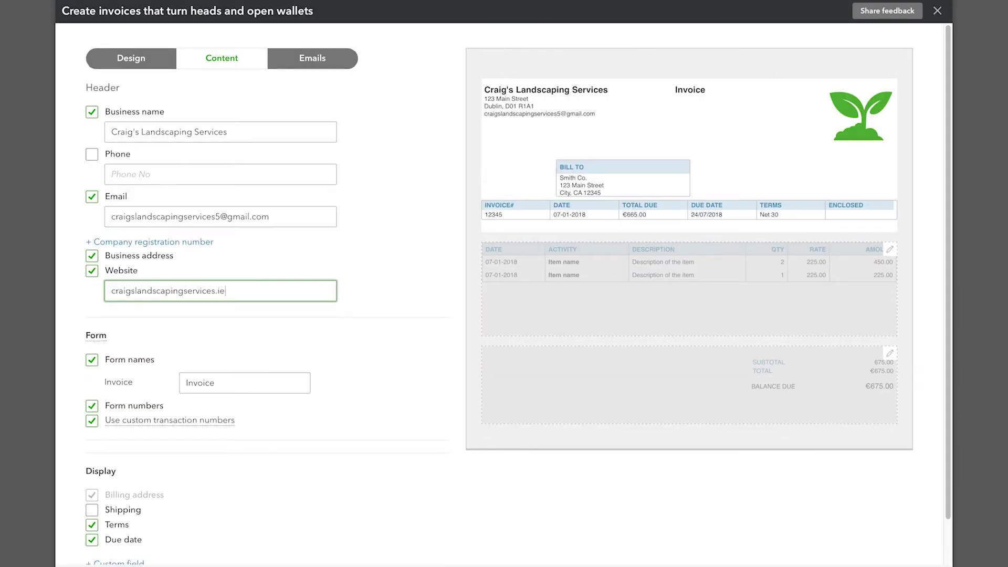
Keep descriptions in a separate column and set the Date column width to 14 and Activity to 29.
{"action": "left_click", "coordinate": [892, 253]}
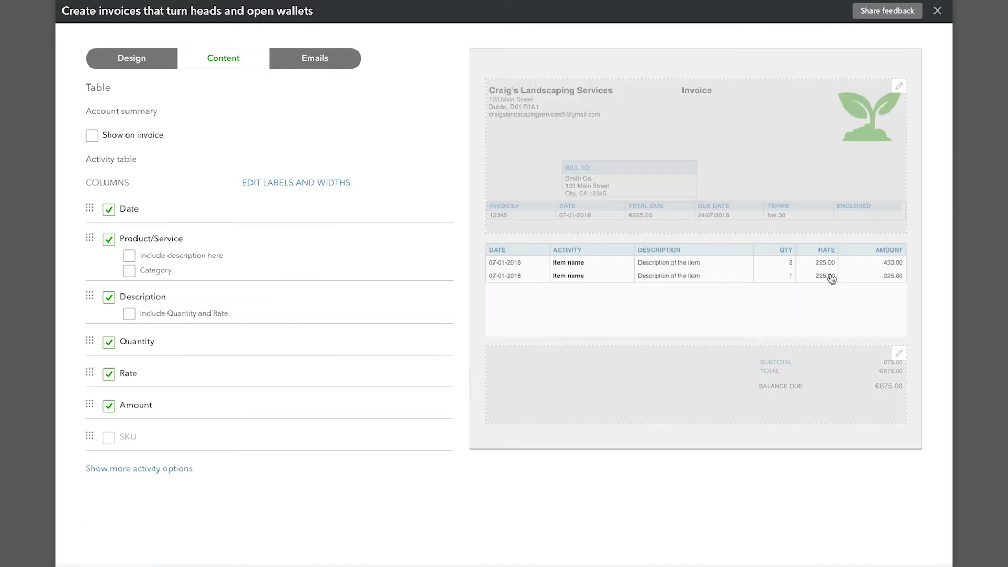
{"action": "left_click", "coordinate": [129, 257]}
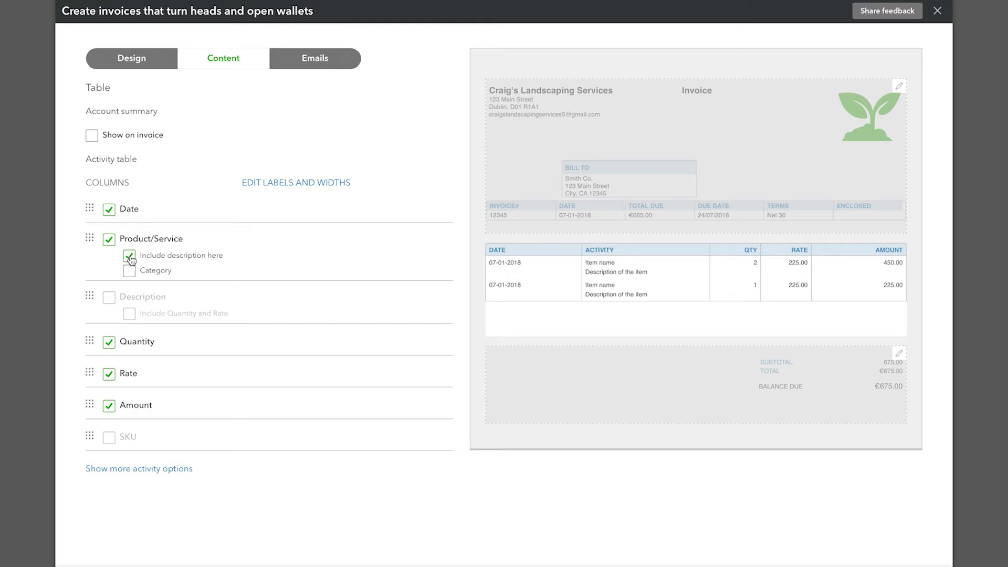
{"action": "left_click", "coordinate": [129, 257]}
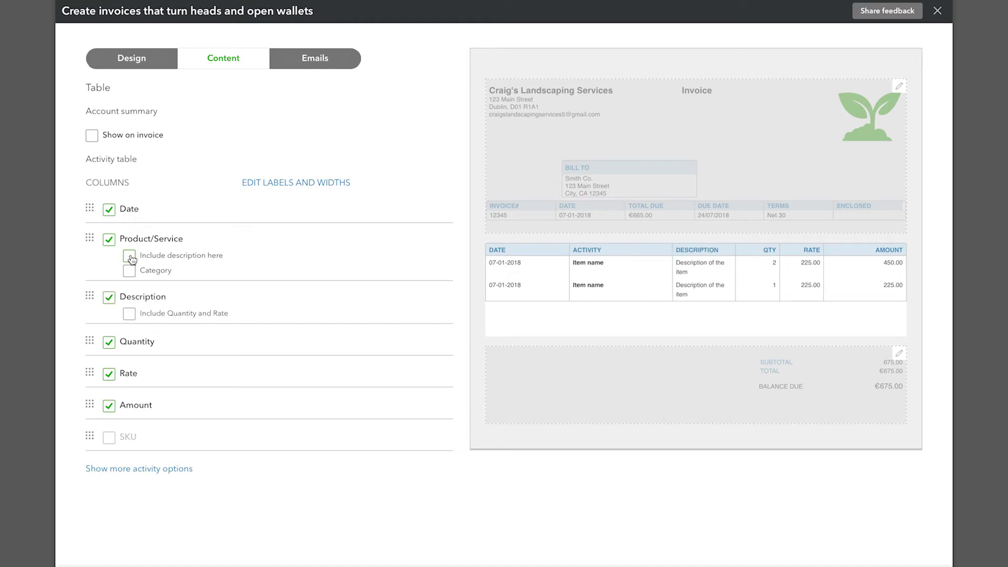
{"action": "left_click", "coordinate": [270, 183]}
{"action": "left_click_drag", "start_coordinate": [350, 208], "coordinate": [344, 208]}
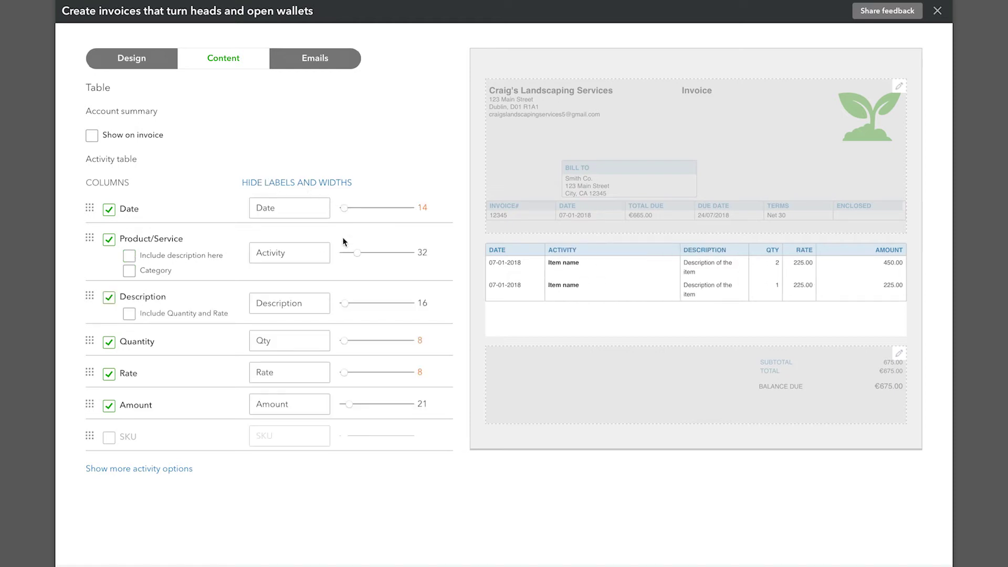
{"action": "left_click_drag", "start_coordinate": [352, 252], "coordinate": [355, 252]}
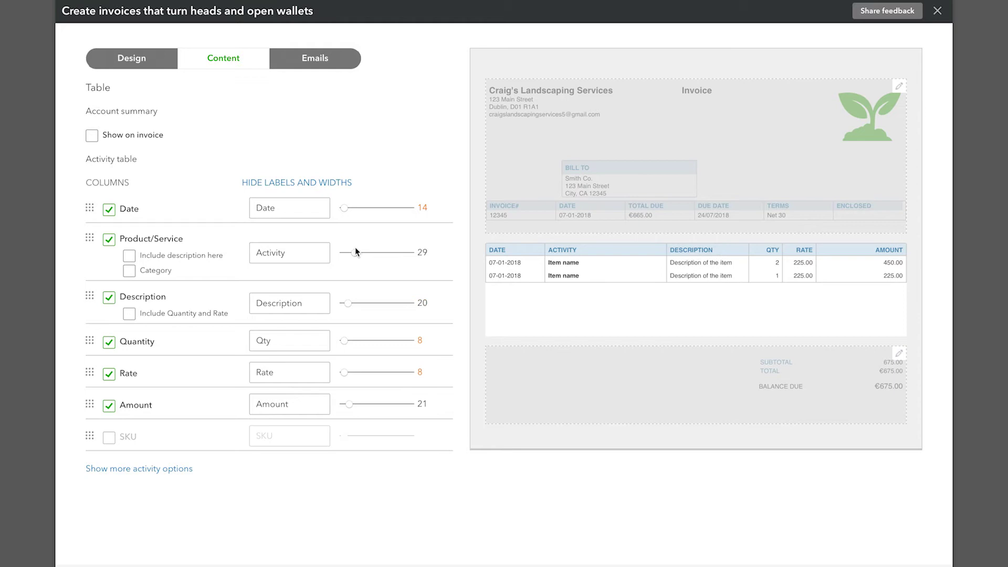
{"action": "left_click", "coordinate": [181, 468]}
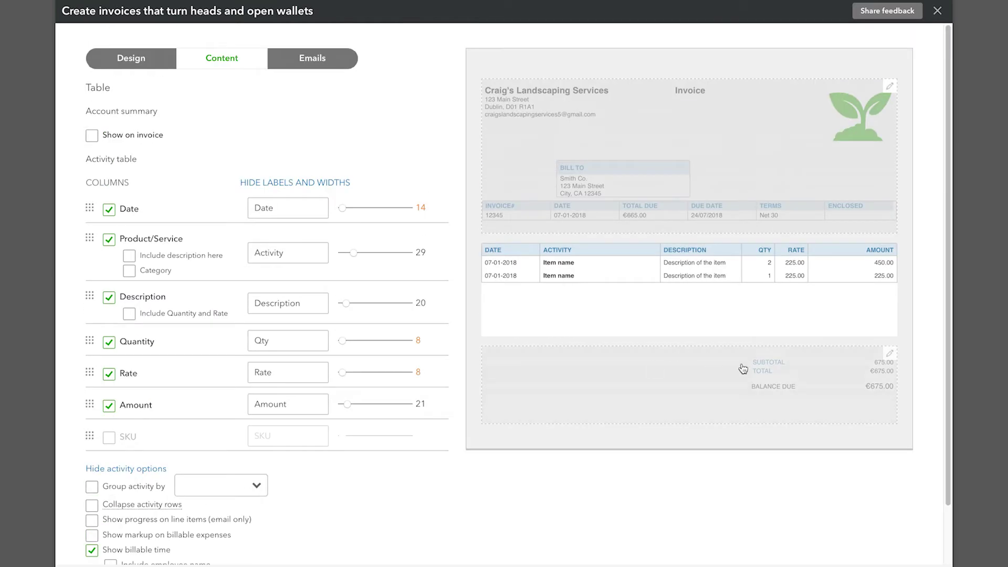
Leave the footer totals without discount or deposit lines.
{"action": "left_click", "coordinate": [809, 379]}
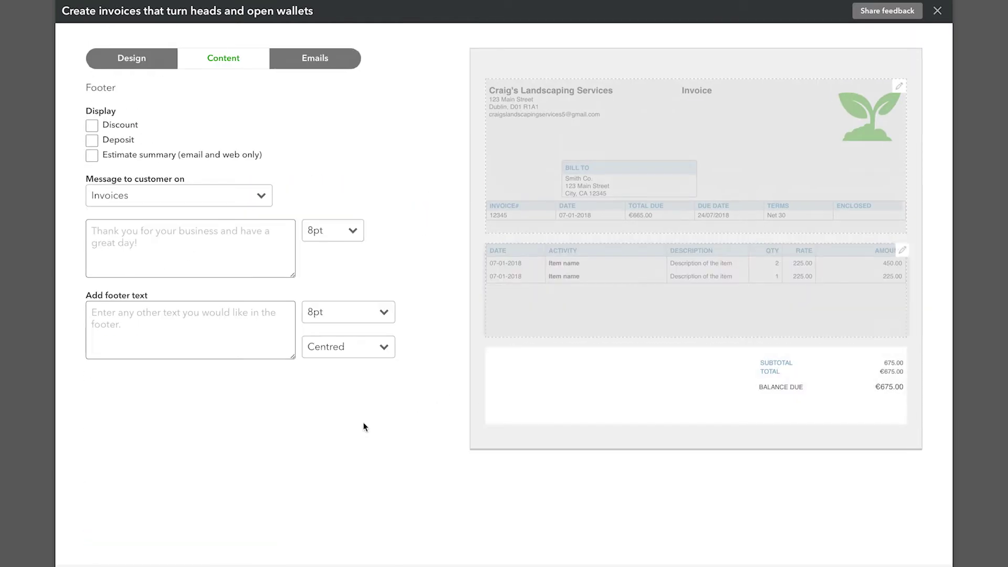
{"action": "left_click", "coordinate": [95, 127]}
{"action": "left_click", "coordinate": [95, 127]}
{"action": "left_click", "coordinate": [94, 142]}
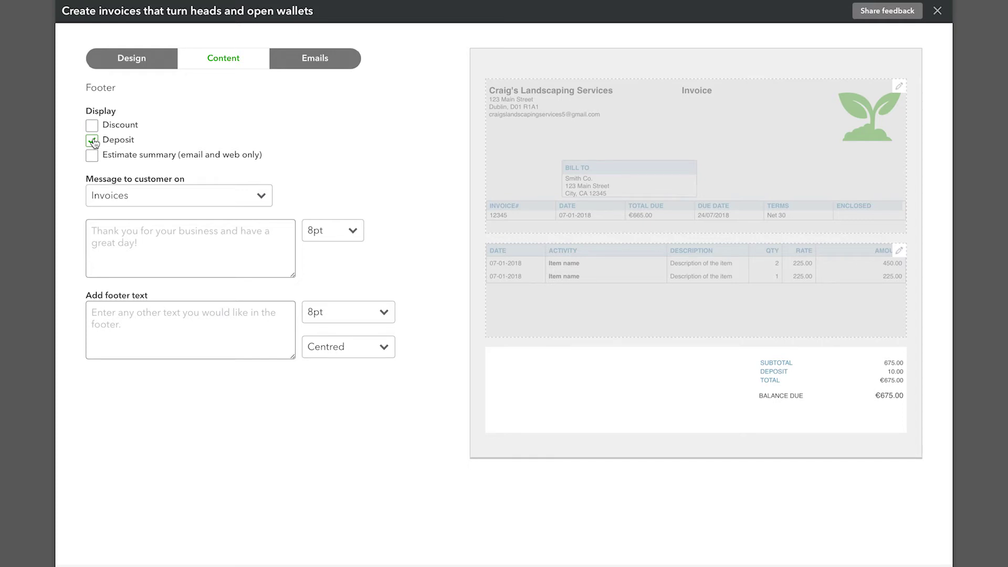
{"action": "left_click", "coordinate": [93, 140]}
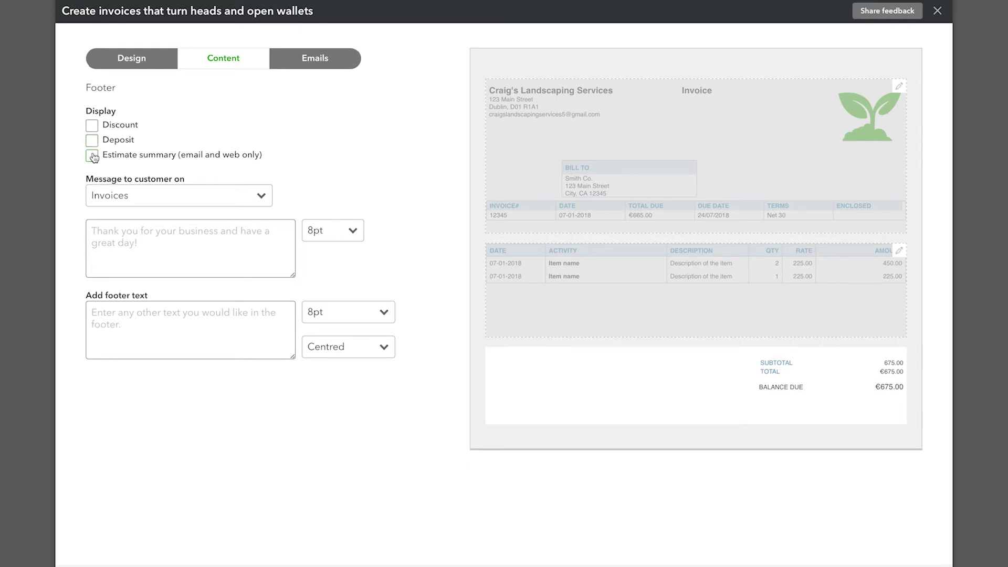
Add a 'Good day!' greeting line at the top of the invoice email message.
{"action": "left_click", "coordinate": [315, 59]}
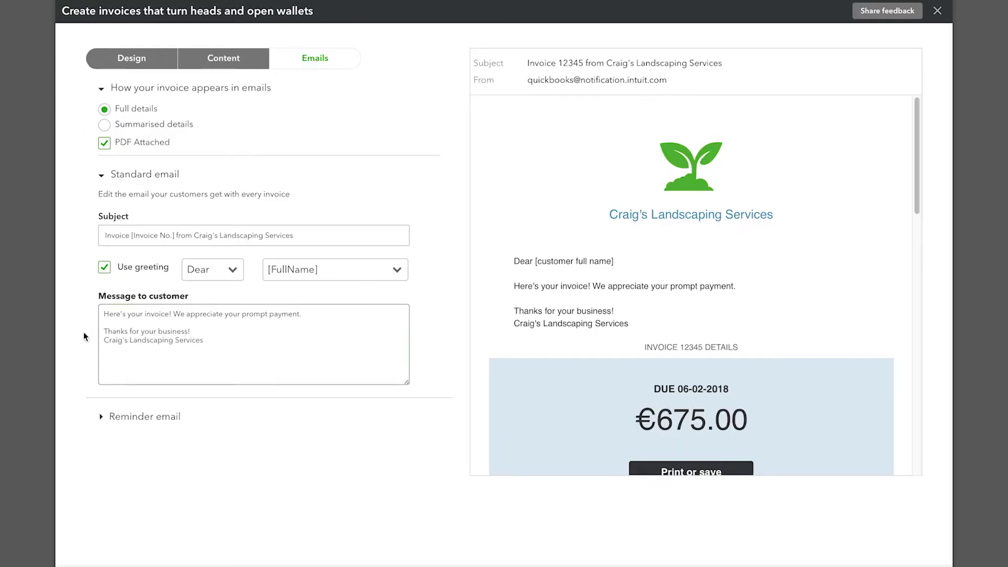
{"action": "left_click", "coordinate": [105, 318]}
{"action": "type", "text": "Good "}
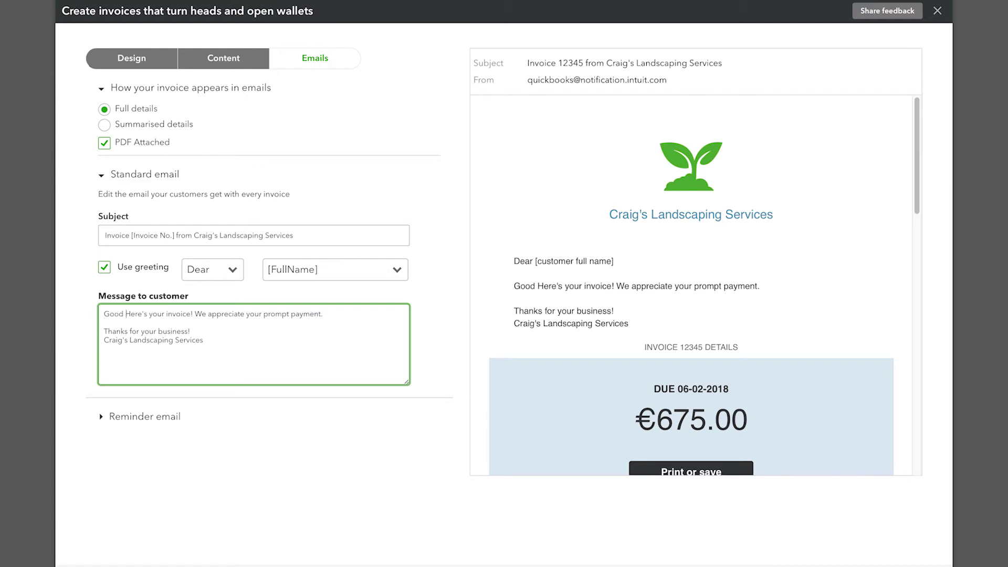
{"action": "type", "text": "day!"}
{"action": "key", "text": "Return"}
{"action": "key", "text": "Return"}
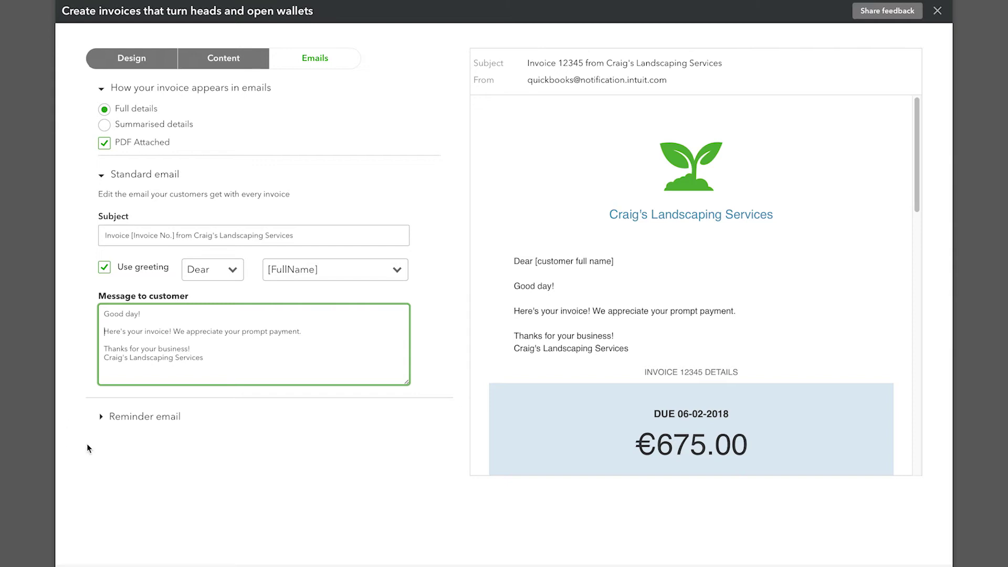
Paste the 'Good day!' greeting into the reminder email and preview the invoice PDF.
{"action": "left_click", "coordinate": [102, 417]}
{"action": "type", "text": "Good day!"}
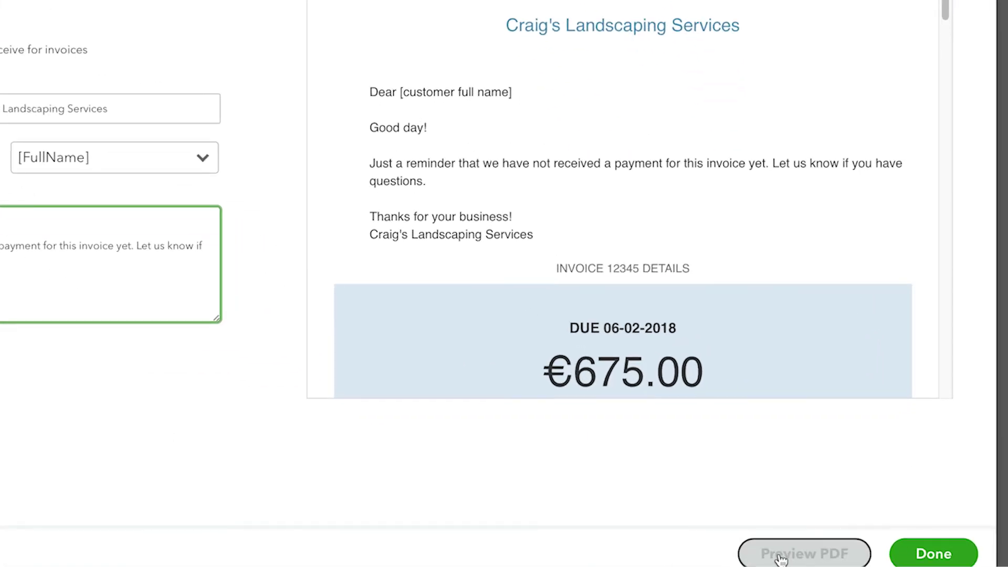
{"action": "left_click", "coordinate": [782, 559]}
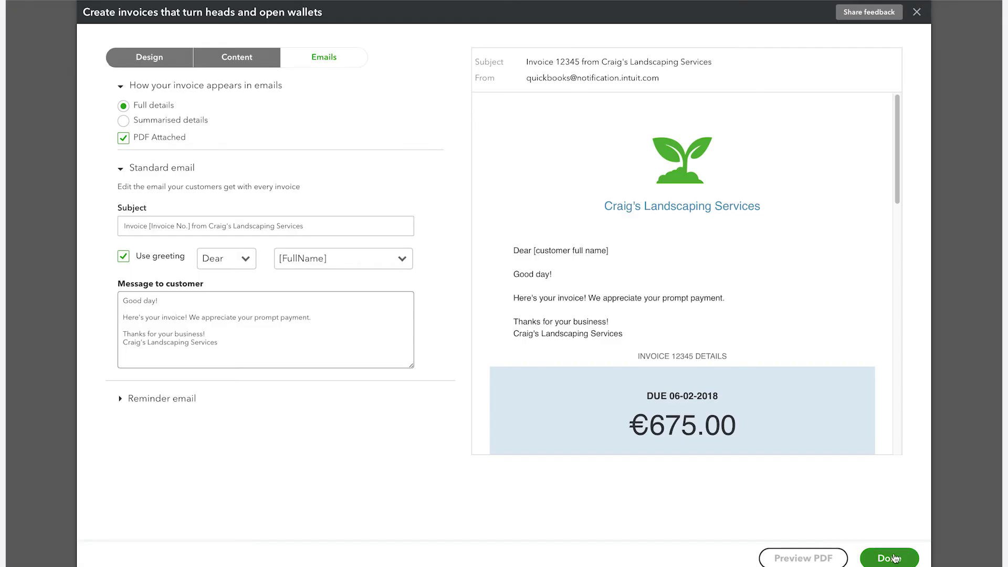
Close the invoice style editor and go to the Sales page of Account and Settings.
{"action": "left_click", "coordinate": [894, 558]}
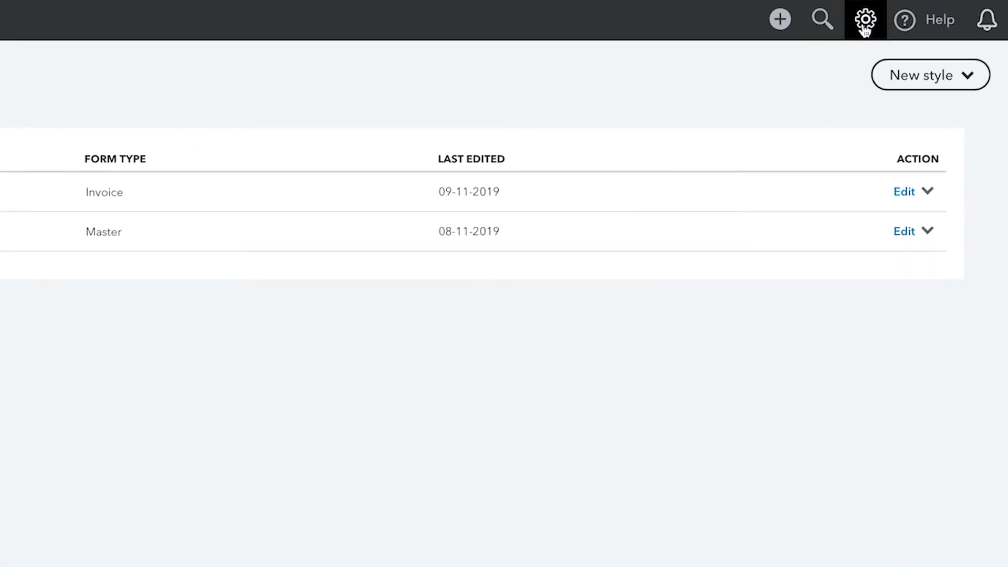
{"action": "left_click", "coordinate": [865, 22]}
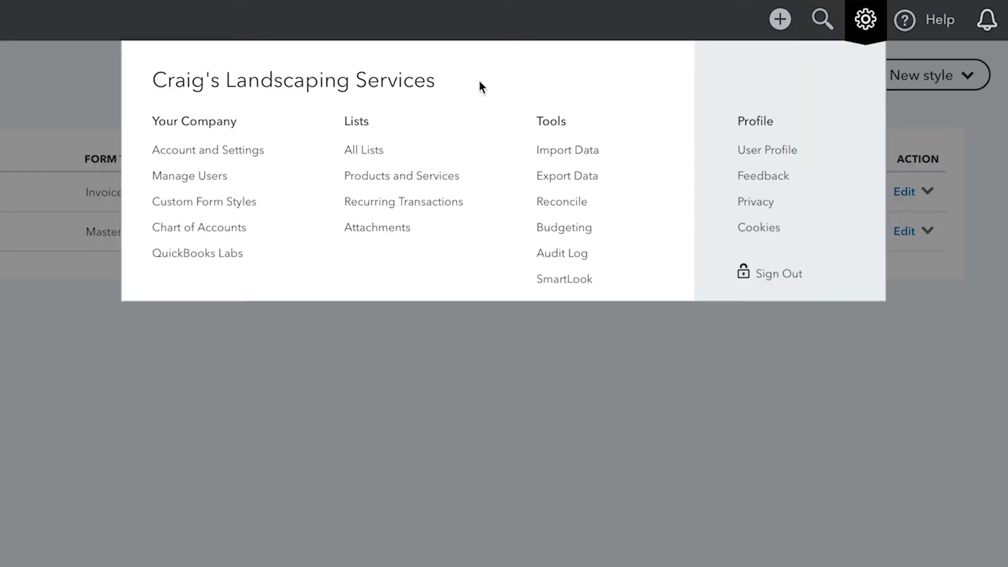
{"action": "left_click", "coordinate": [229, 150]}
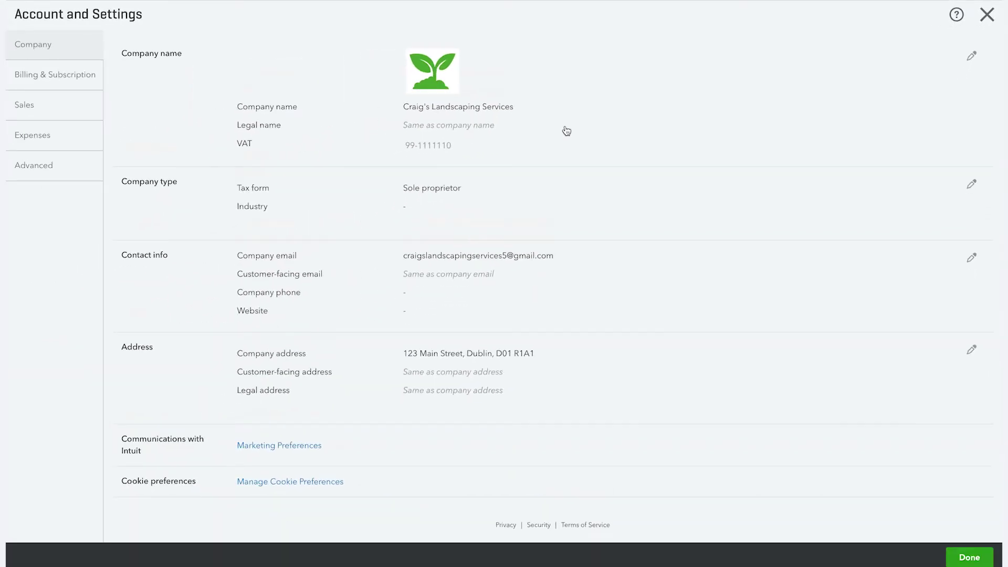
{"action": "left_click", "coordinate": [29, 114]}
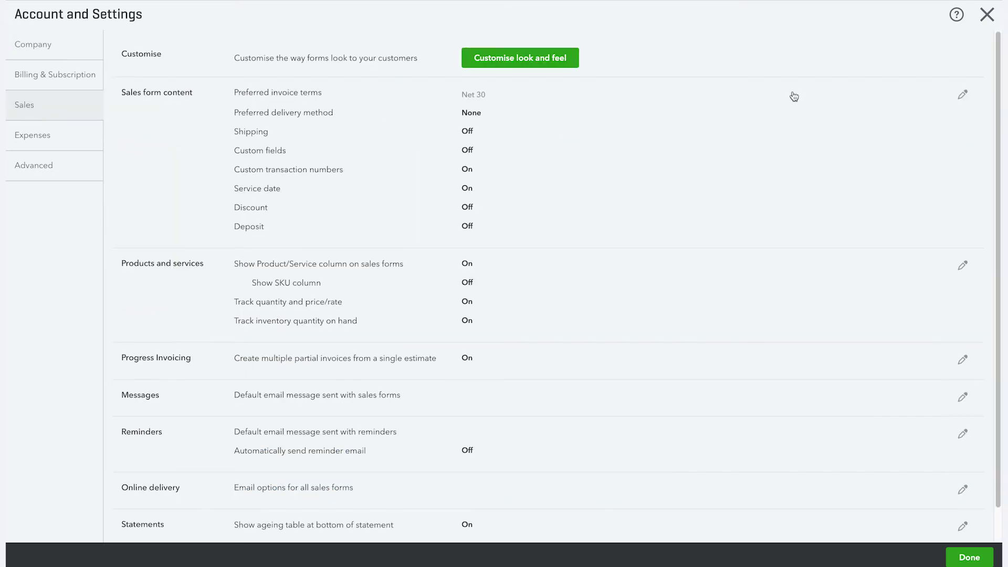
In Sales form content, turn shipping On and add an internal-only custom field named Gardening.
{"action": "left_click", "coordinate": [962, 98]}
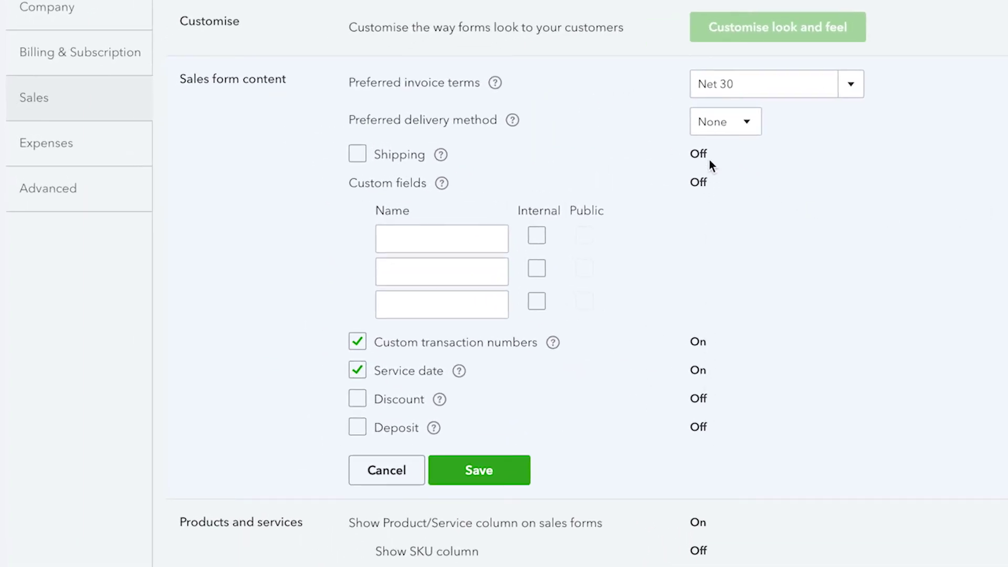
{"action": "left_click", "coordinate": [394, 154]}
{"action": "left_click", "coordinate": [358, 155]}
{"action": "left_click", "coordinate": [420, 234]}
{"action": "type", "text": "Gardening"}
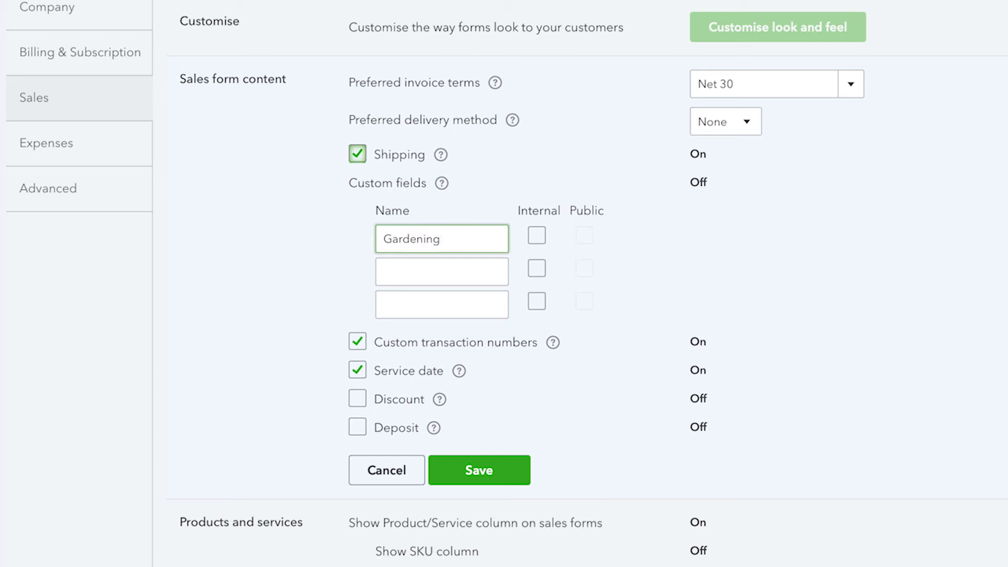
{"action": "left_click", "coordinate": [537, 235]}
{"action": "left_click", "coordinate": [589, 236]}
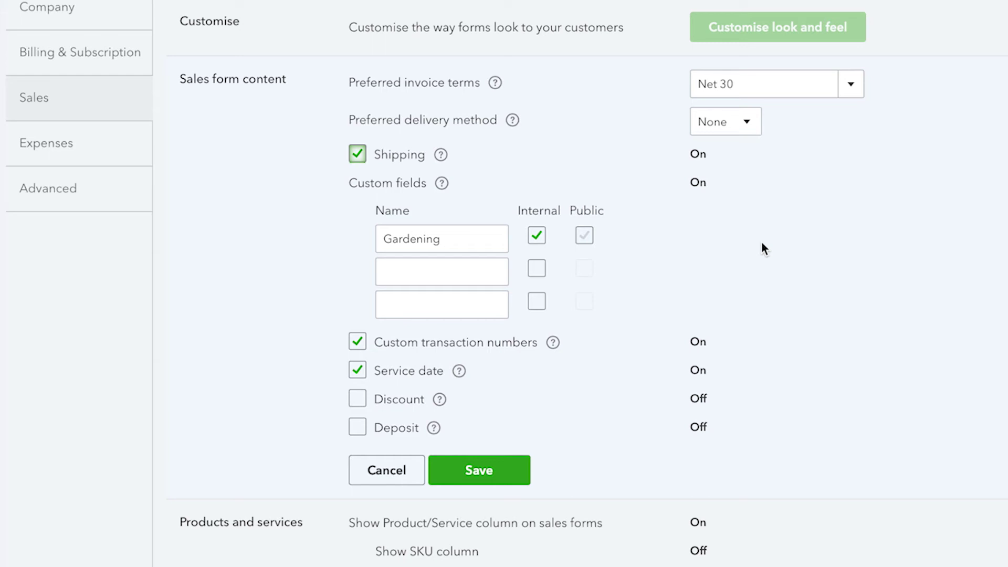
Keep custom transaction numbers and service date On, and turn on discount and deposit.
{"action": "left_click", "coordinate": [358, 342]}
{"action": "left_click", "coordinate": [360, 343]}
{"action": "left_click", "coordinate": [364, 369]}
{"action": "left_click", "coordinate": [362, 370]}
{"action": "left_click", "coordinate": [360, 399]}
{"action": "left_click", "coordinate": [362, 428]}
Save Sales form content, then save Products and services with quantity and price tracking still On.
{"action": "left_click", "coordinate": [479, 471]}
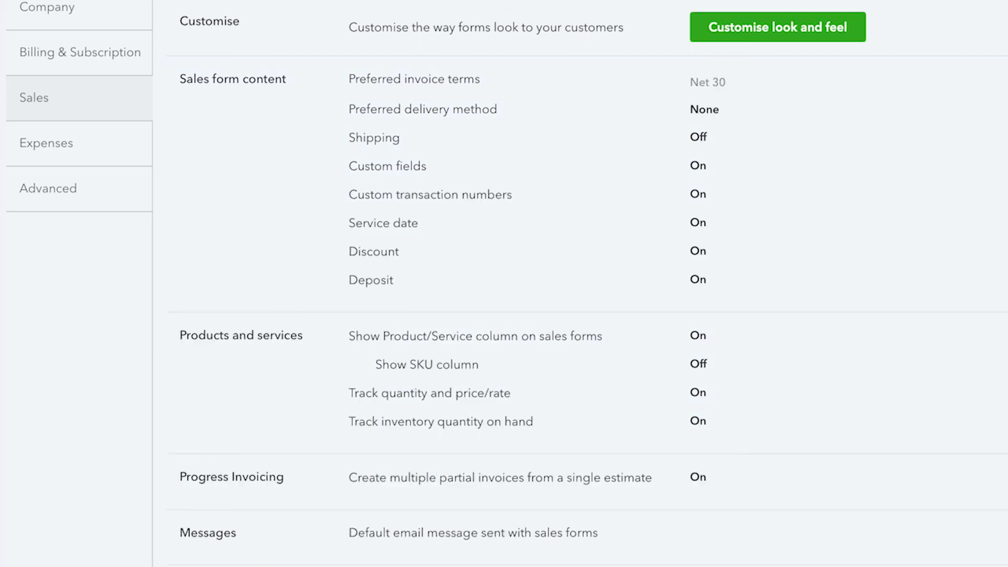
{"action": "left_click", "coordinate": [476, 336]}
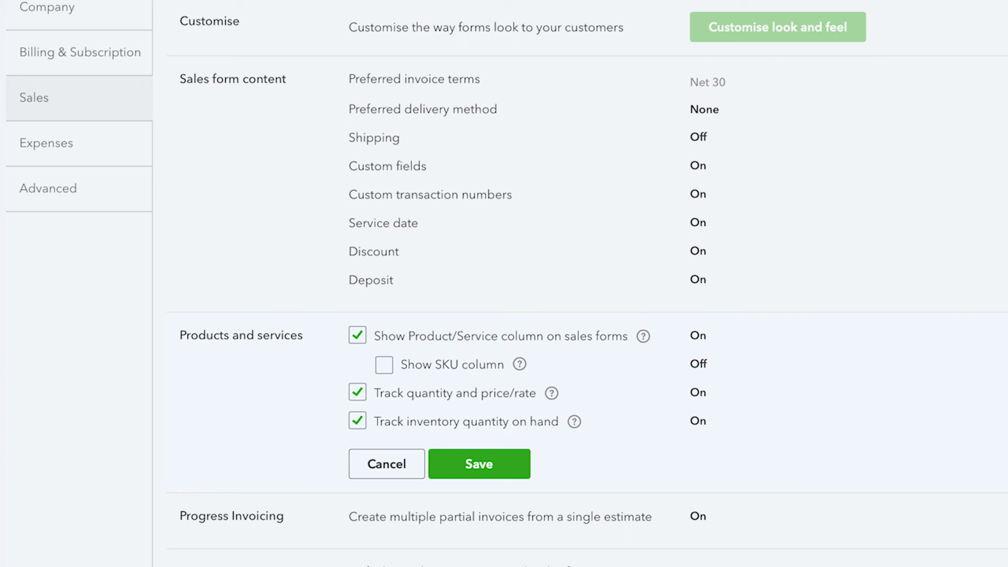
{"action": "left_click", "coordinate": [353, 394]}
{"action": "left_click", "coordinate": [356, 394]}
{"action": "left_click", "coordinate": [487, 465]}
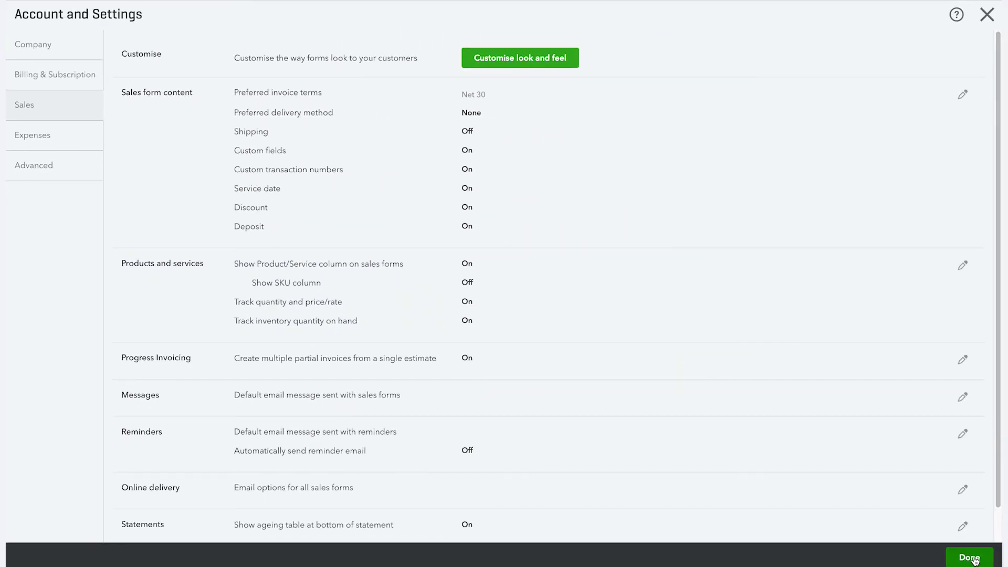
Close Account and Settings and create invoice 1005 for €500 of garden landscaping and design.
{"action": "left_click", "coordinate": [971, 557]}
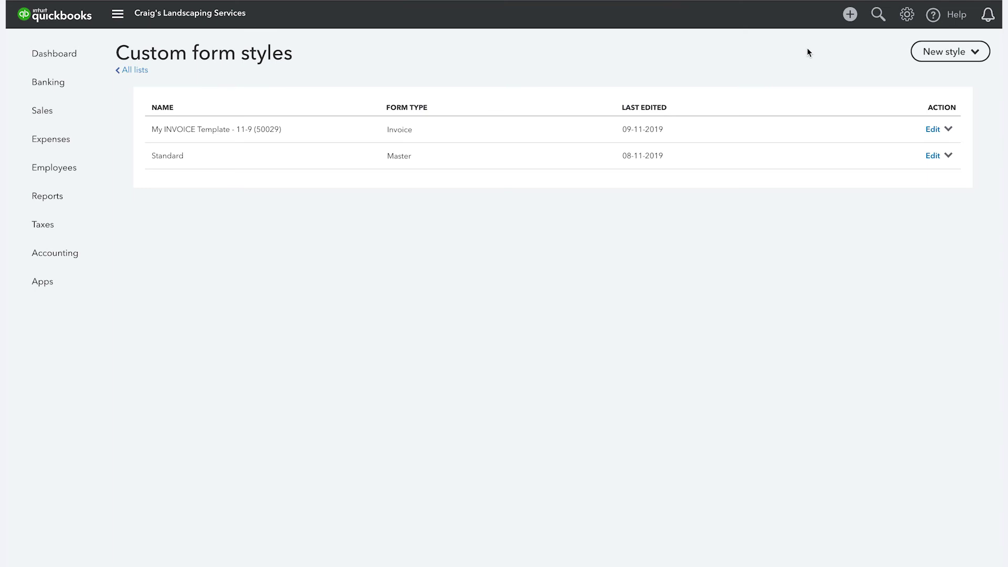
{"action": "left_click", "coordinate": [850, 14]}
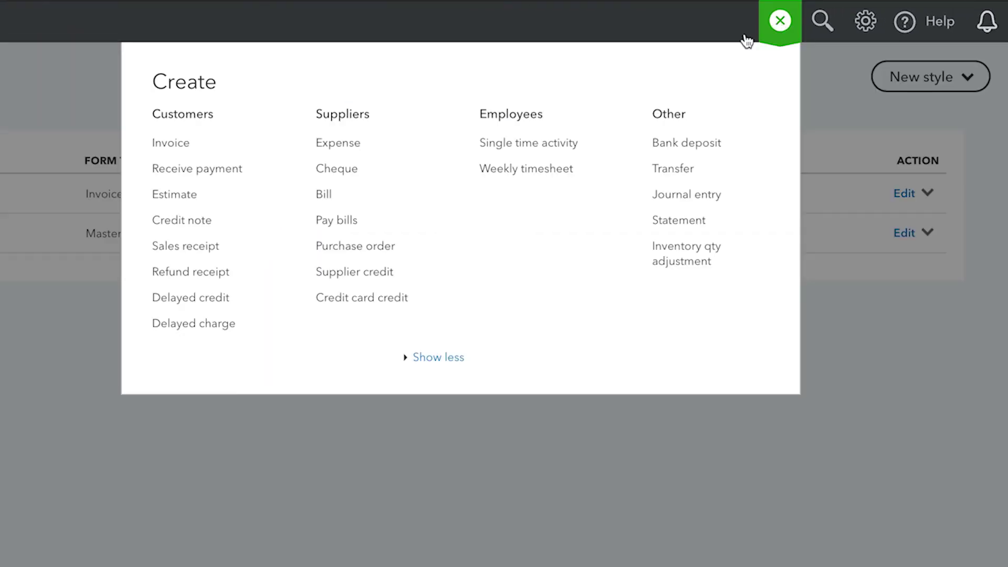
{"action": "left_click", "coordinate": [181, 143]}
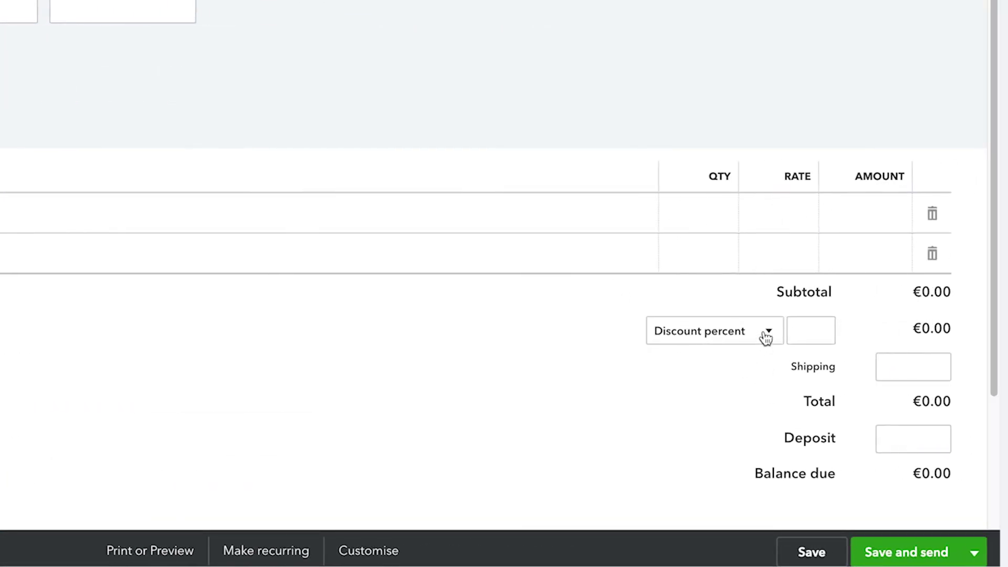
{"action": "left_click", "coordinate": [766, 336]}
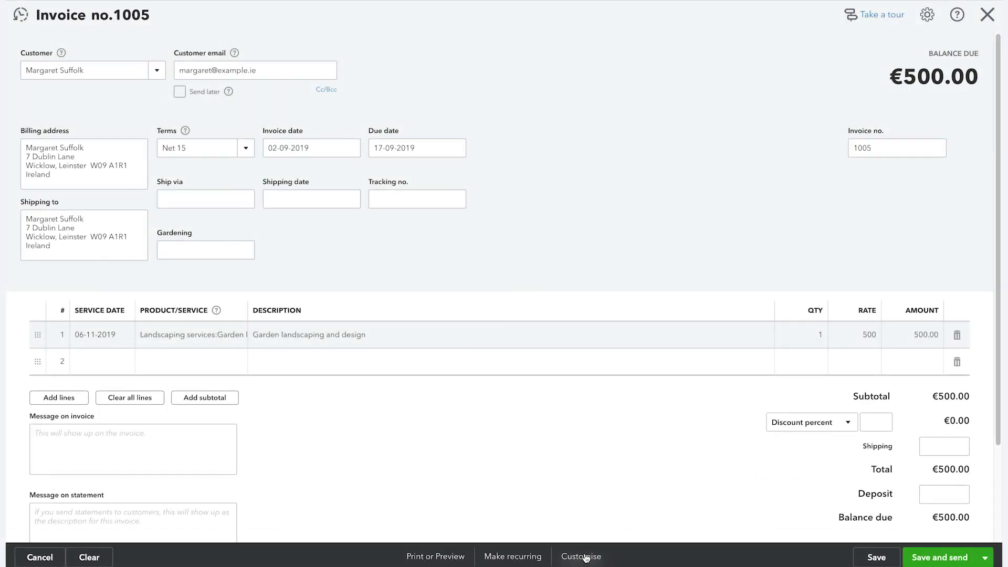
Apply My INVOICE Template - 11-9 (50029), preview the printout, then save and email invoice 1005.
{"action": "left_click", "coordinate": [583, 557]}
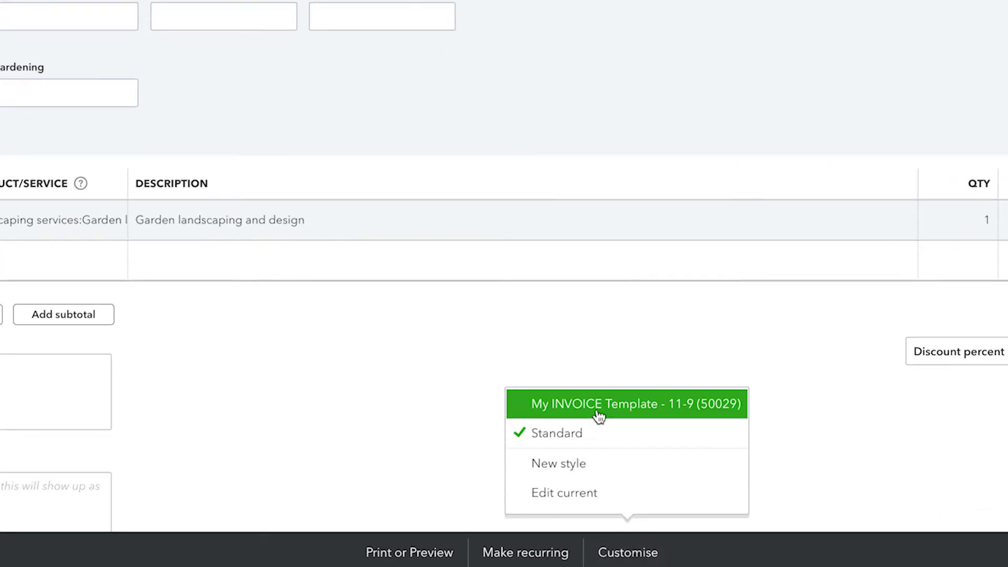
{"action": "left_click", "coordinate": [560, 463]}
{"action": "left_click", "coordinate": [411, 554]}
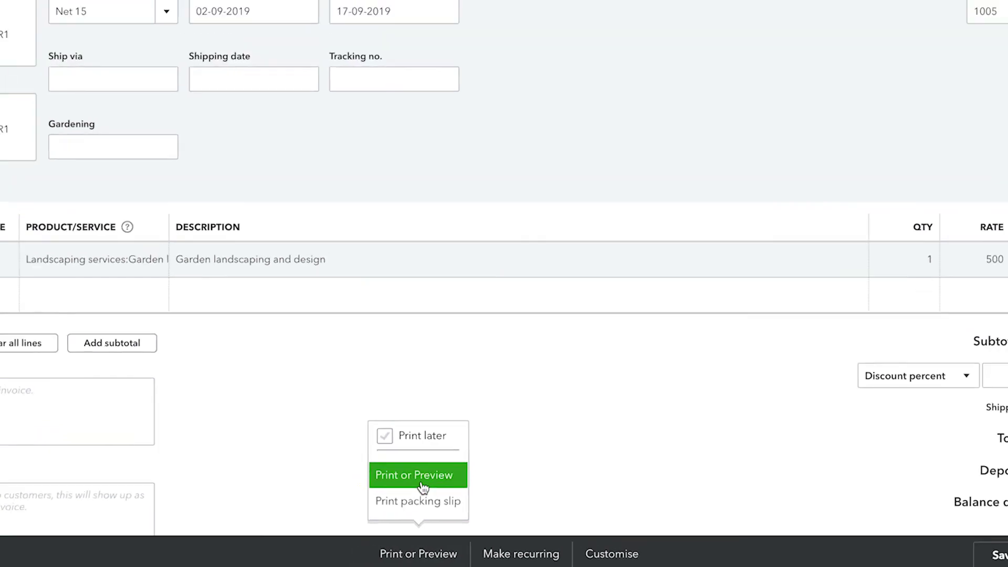
{"action": "left_click", "coordinate": [410, 469]}
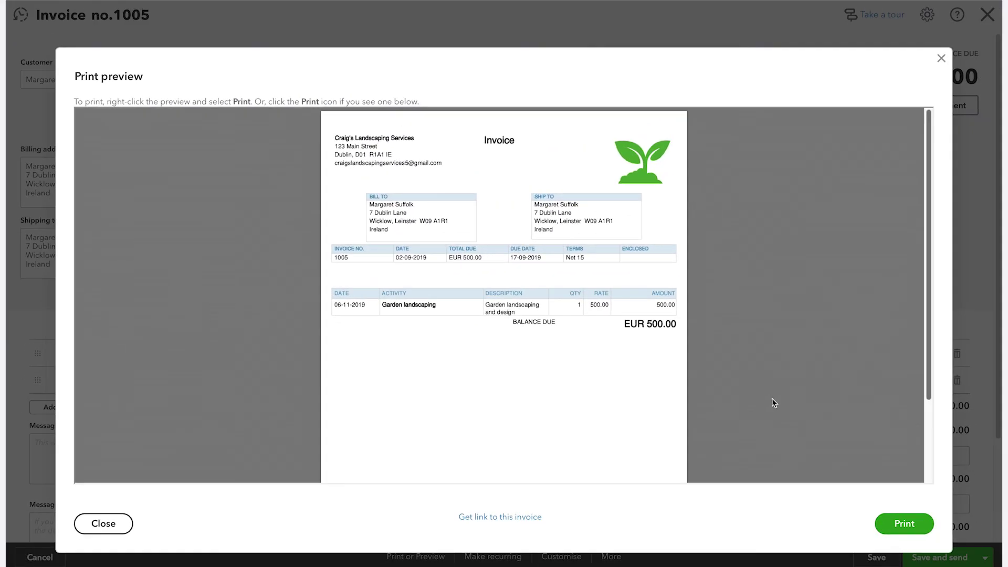
{"action": "left_click", "coordinate": [103, 523]}
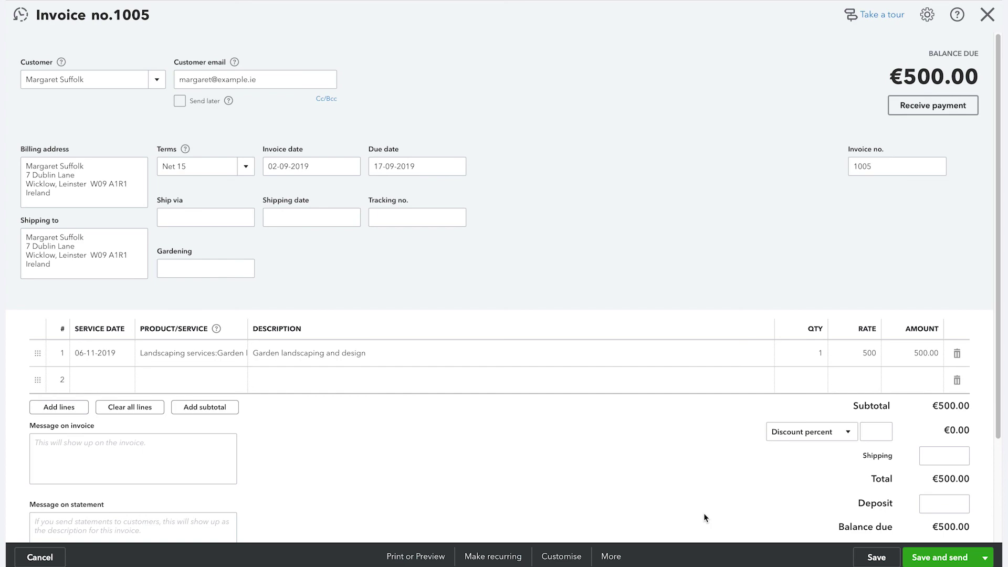
{"action": "left_click", "coordinate": [940, 557]}
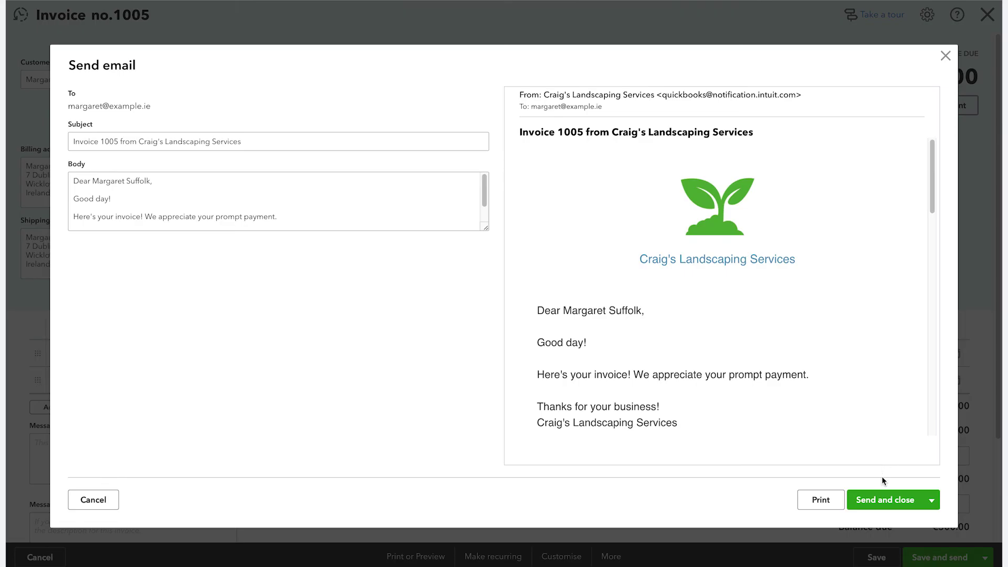
{"action": "left_click", "coordinate": [885, 500]}
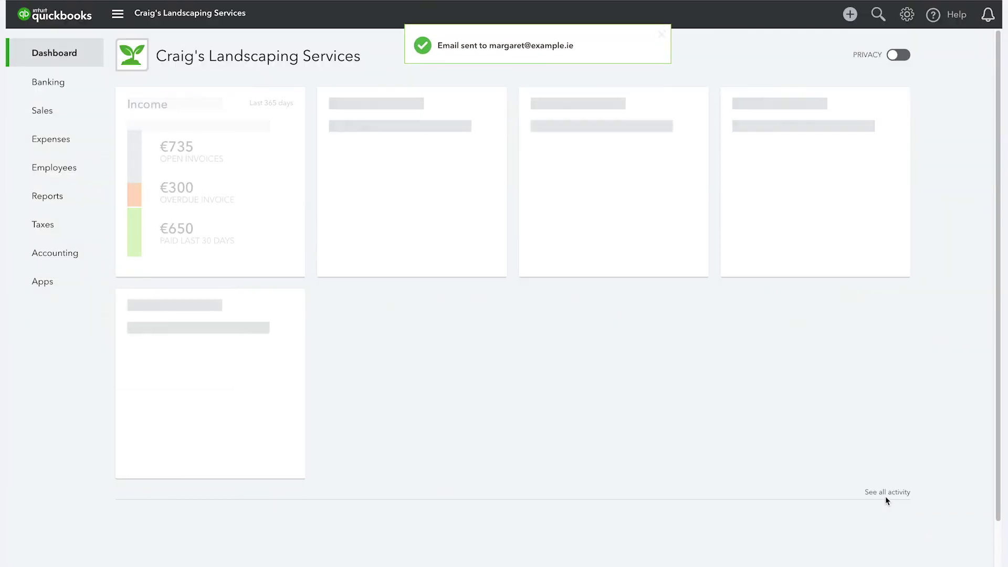